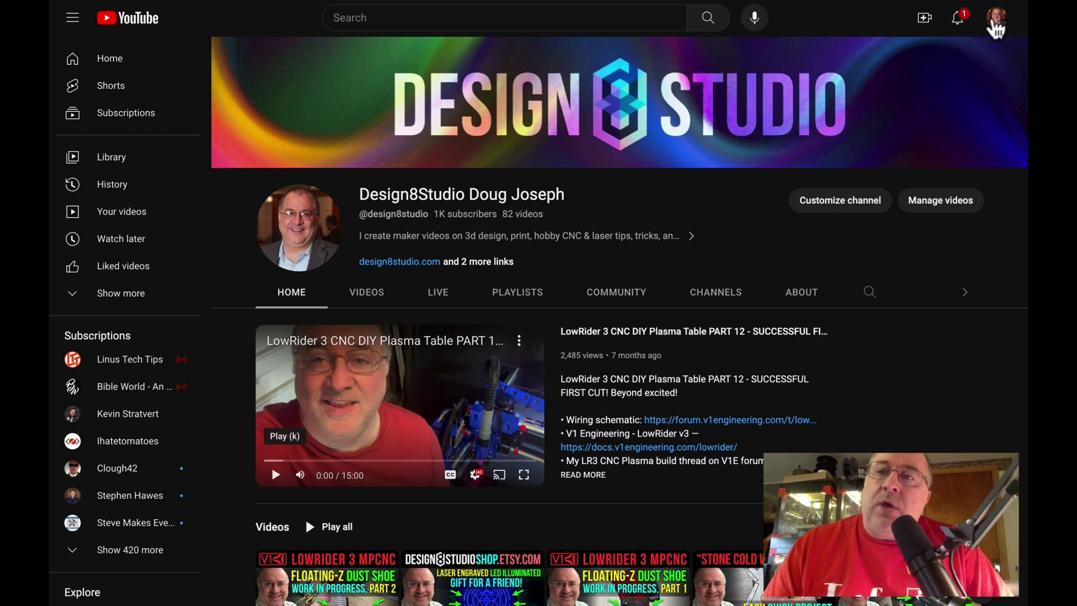
Step: Open the profile avatar's account menu and go to YouTube Studio
left_click(996, 17)
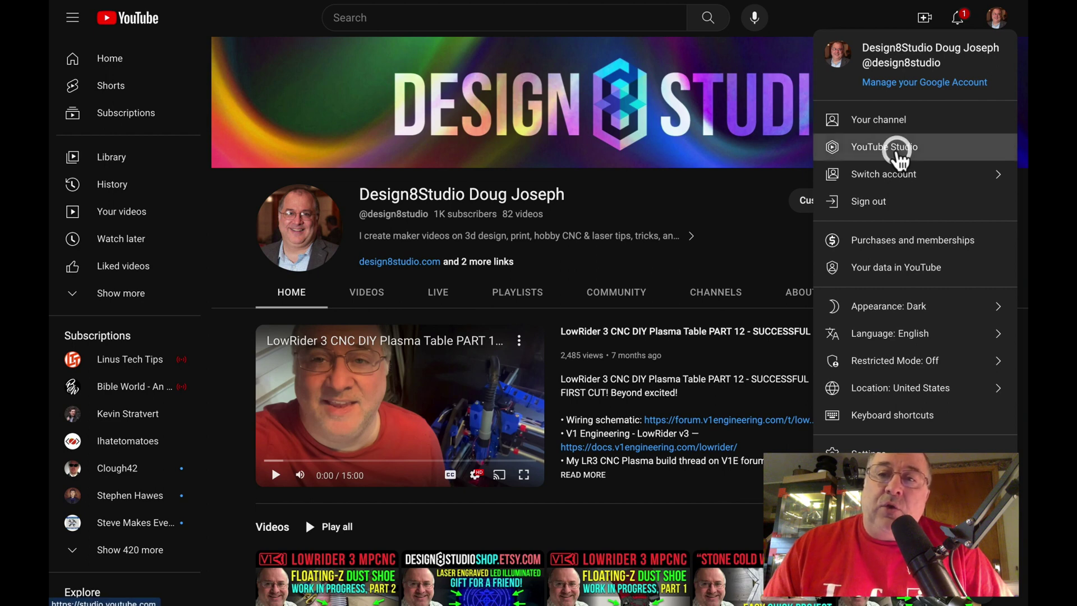
left_click(896, 150)
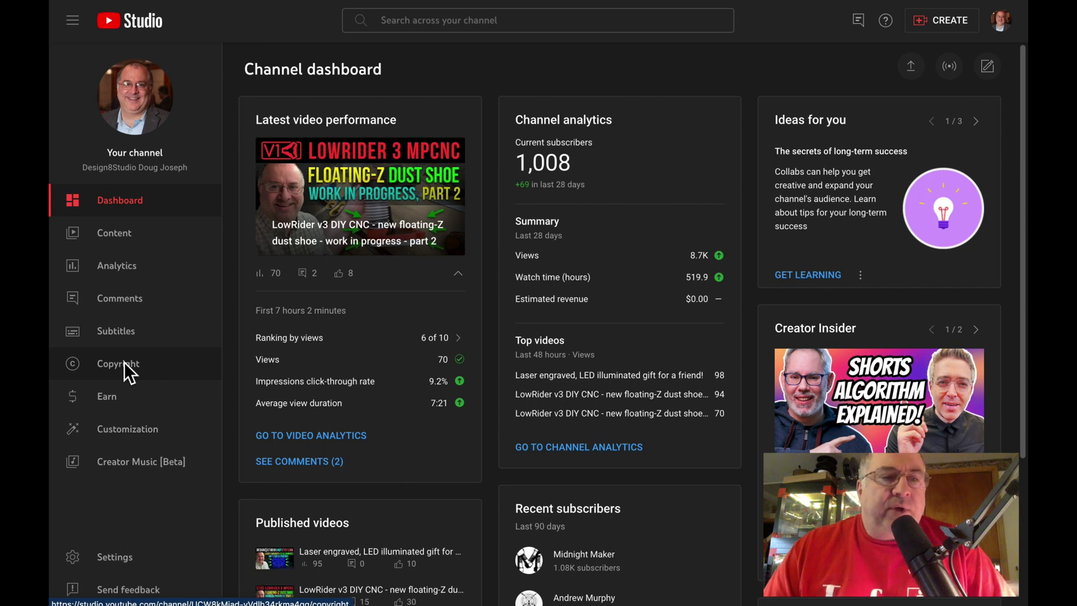
Step: Go from the dashboard to the channel's Copyright page
left_click(124, 361)
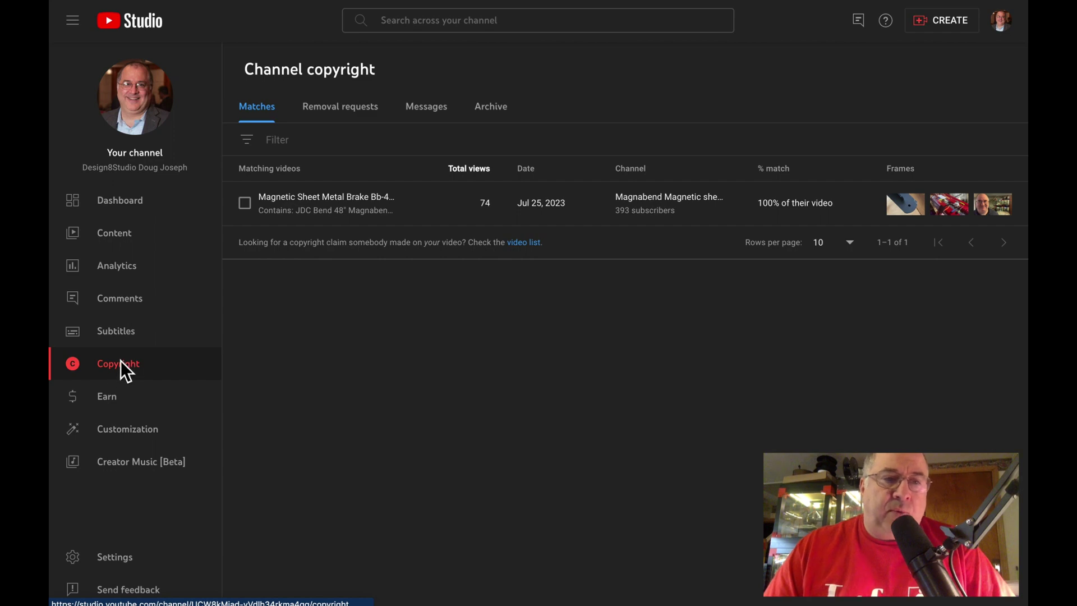
Step: Switch to the Content page listing the channel's uploaded videos
left_click(116, 233)
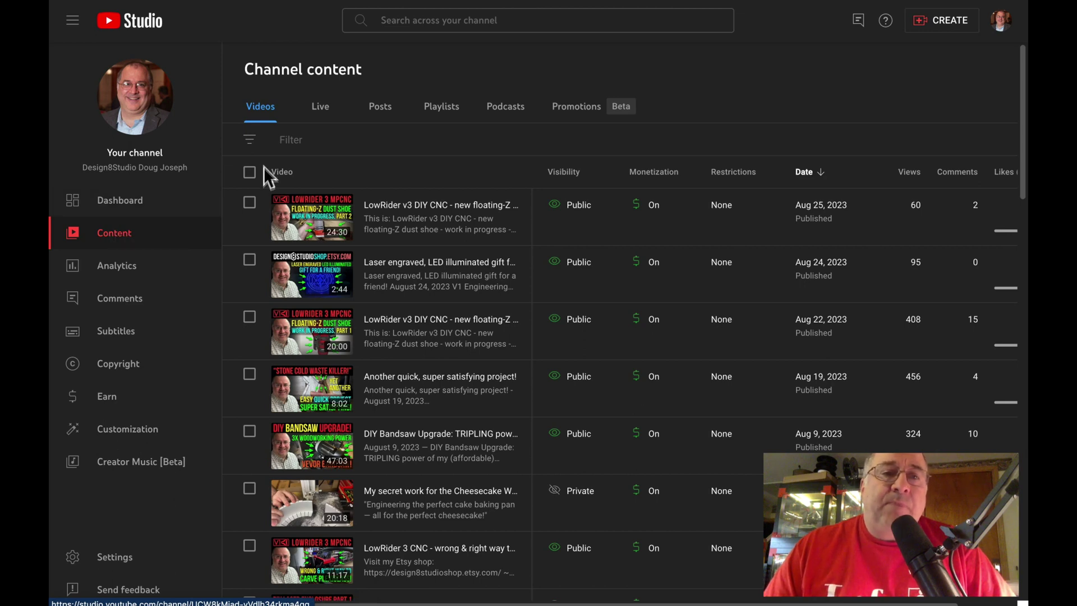
Step: Filter the video list by Copyright restriction and tick the first claimed video
left_click(252, 141)
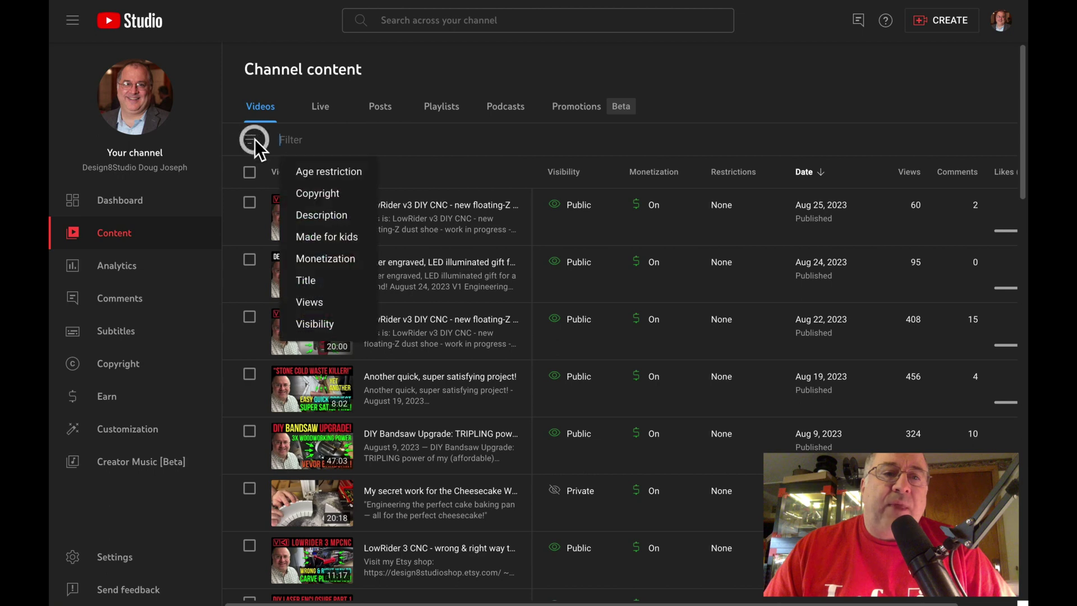
left_click(309, 193)
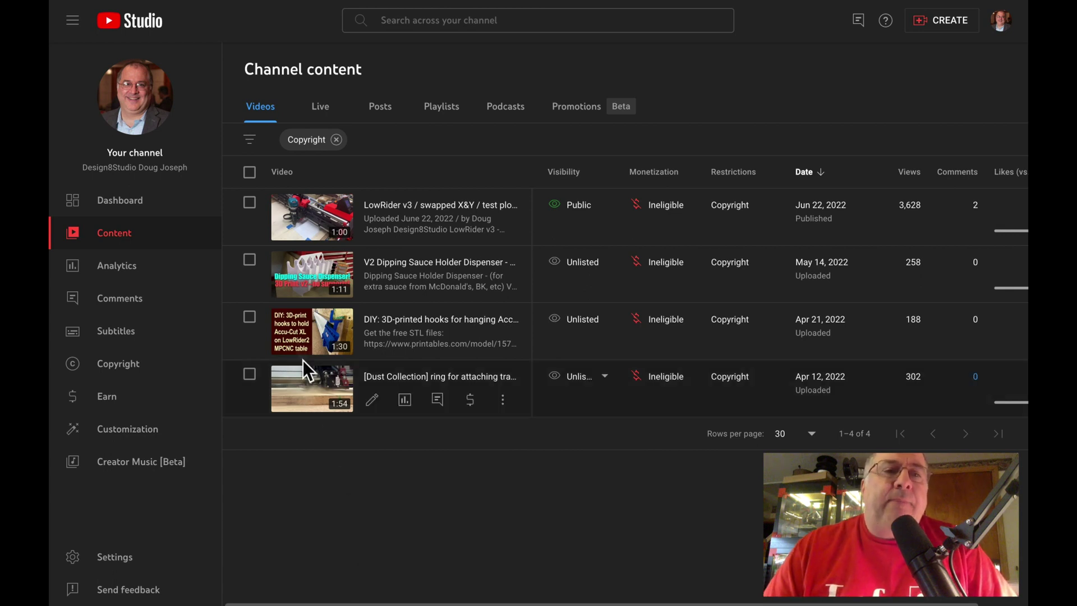
left_click(249, 202)
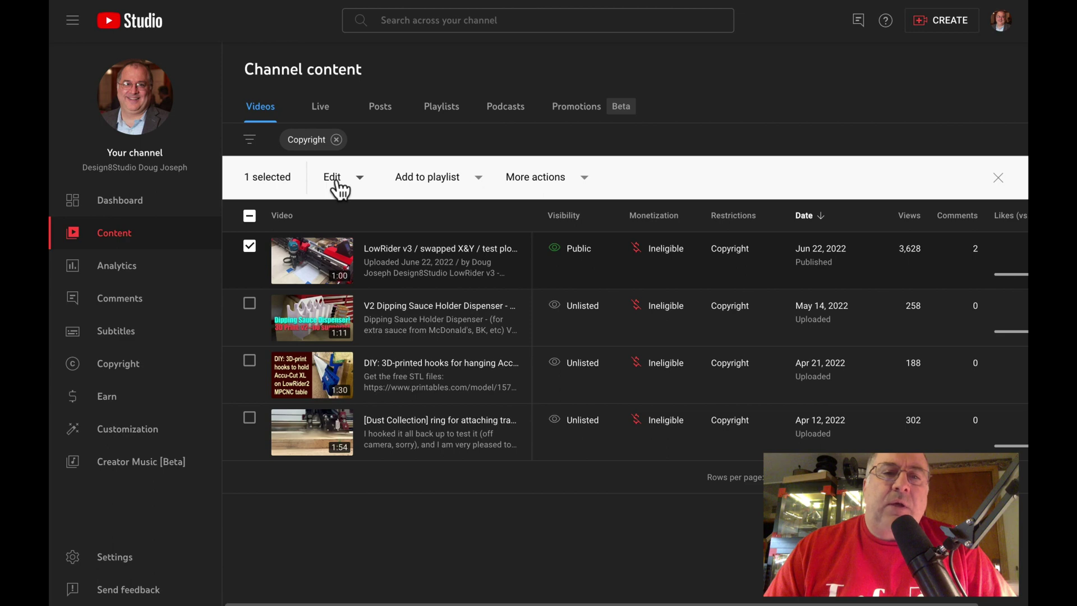
Step: Check the More actions list, then open the LowRider v3 video's details page
left_click(519, 179)
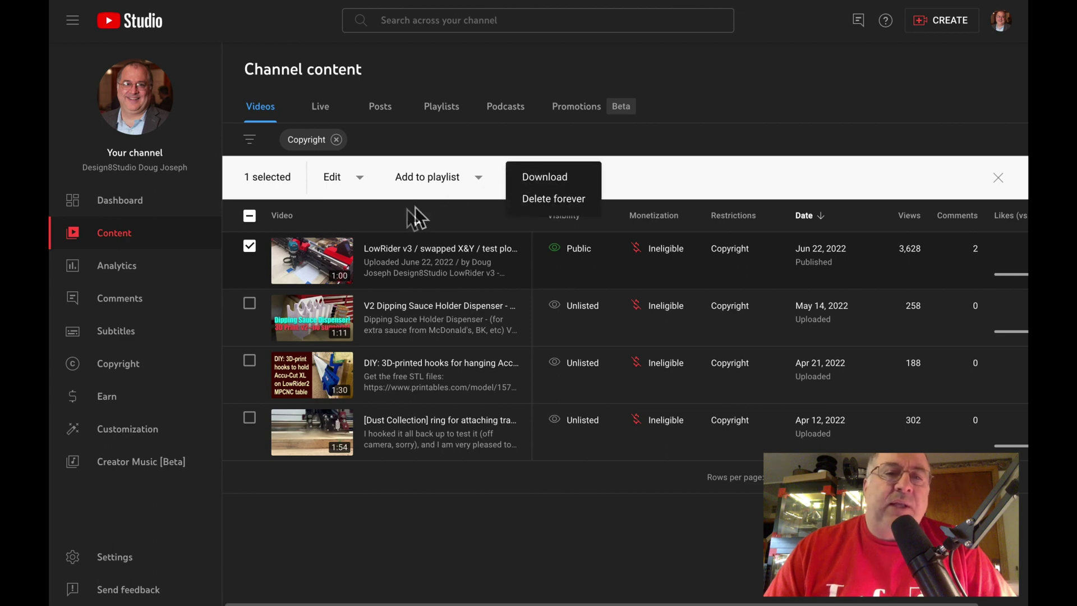
left_click(392, 217)
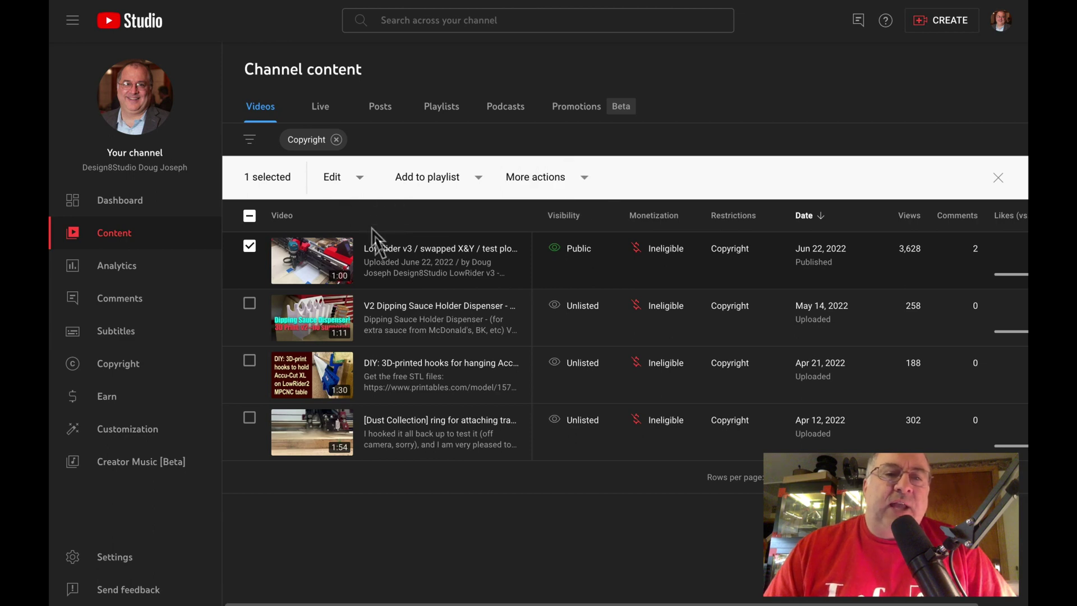
mouse_move(384, 280)
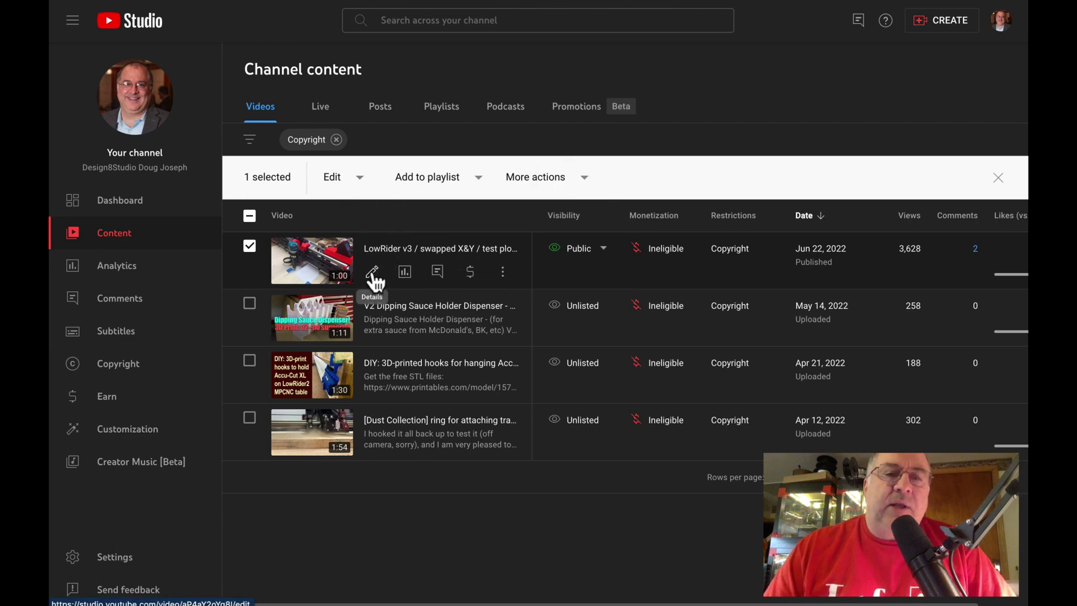
left_click(337, 184)
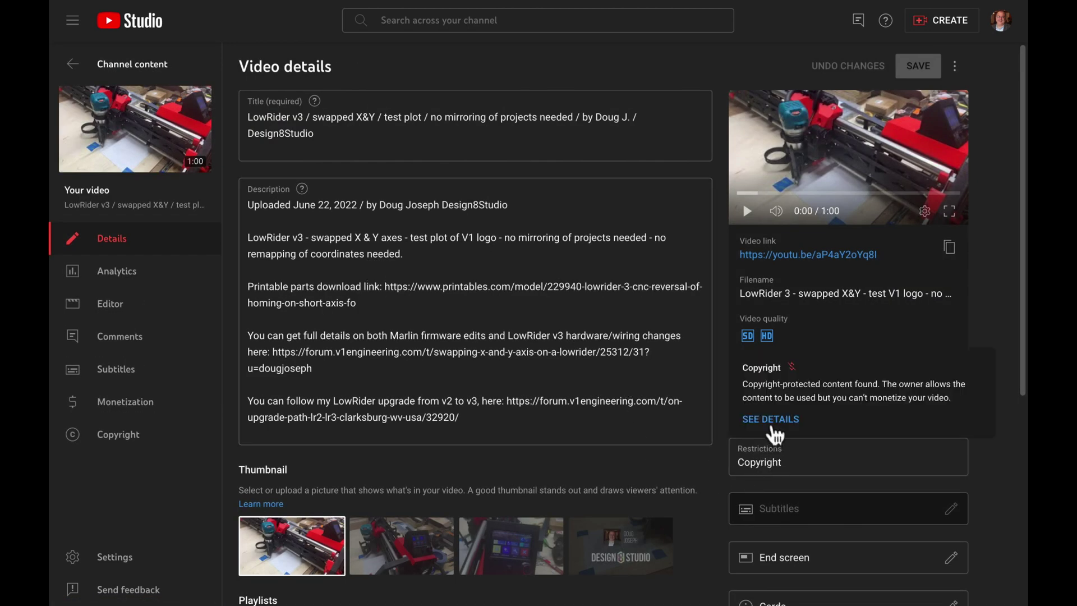
Step: View the copyright details and open the options for the claimed song at 0:46–0:59
left_click(774, 420)
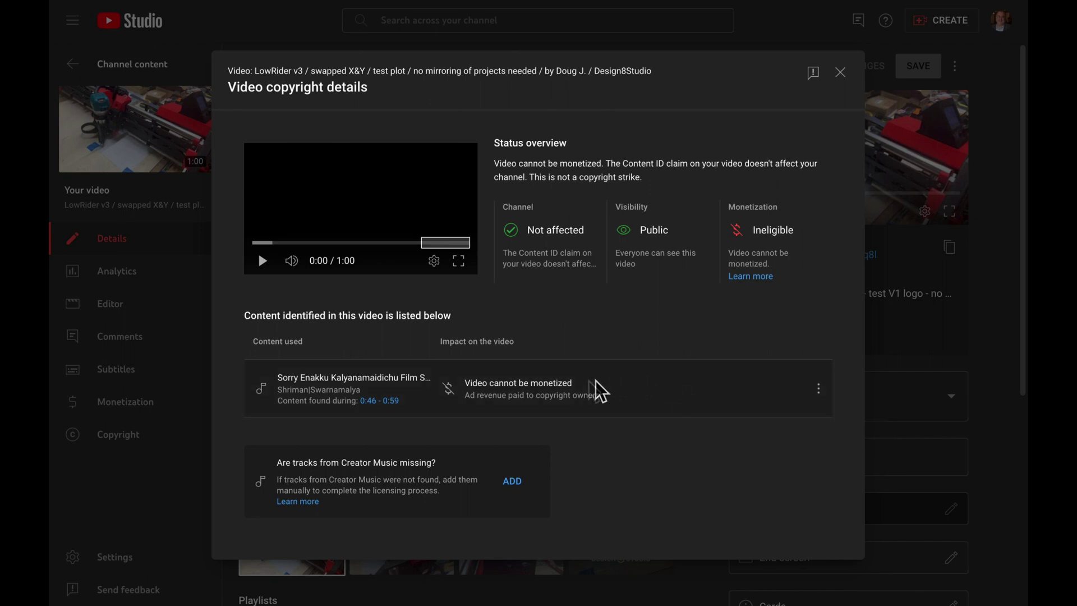
mouse_move(576, 387)
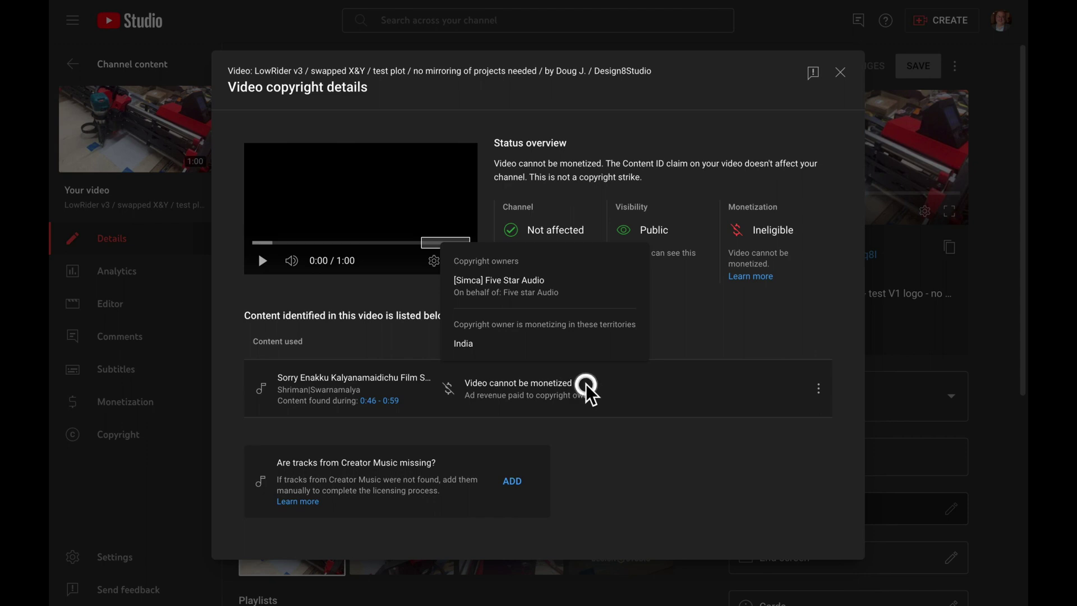
left_click(818, 388)
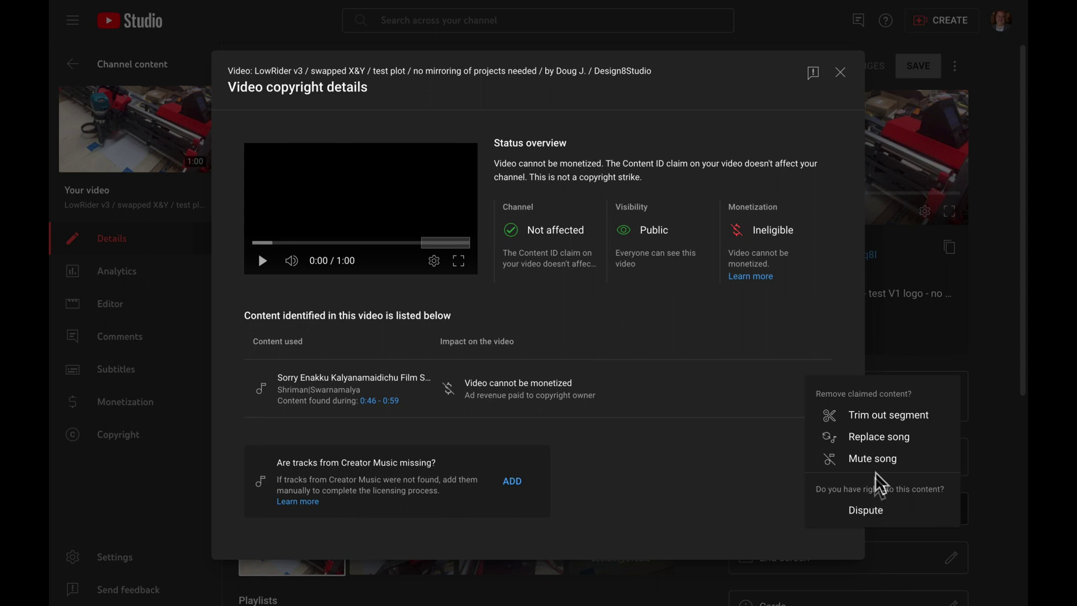
Step: Choose Replace song to load the replacement editor
left_click(869, 436)
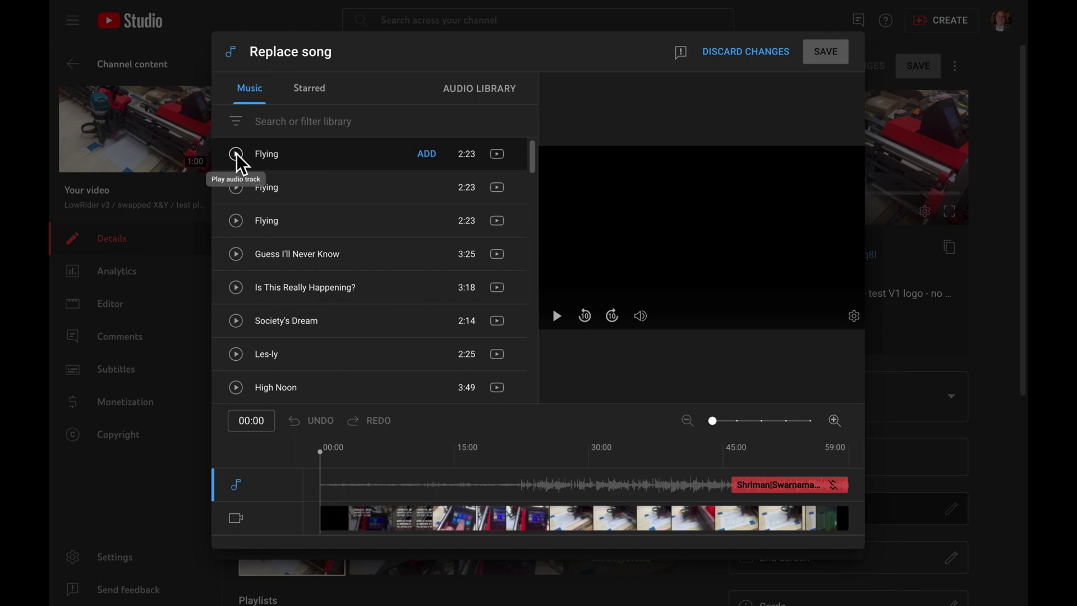
Step: Filter the music library to the Dance & Electronic genre
left_click(236, 121)
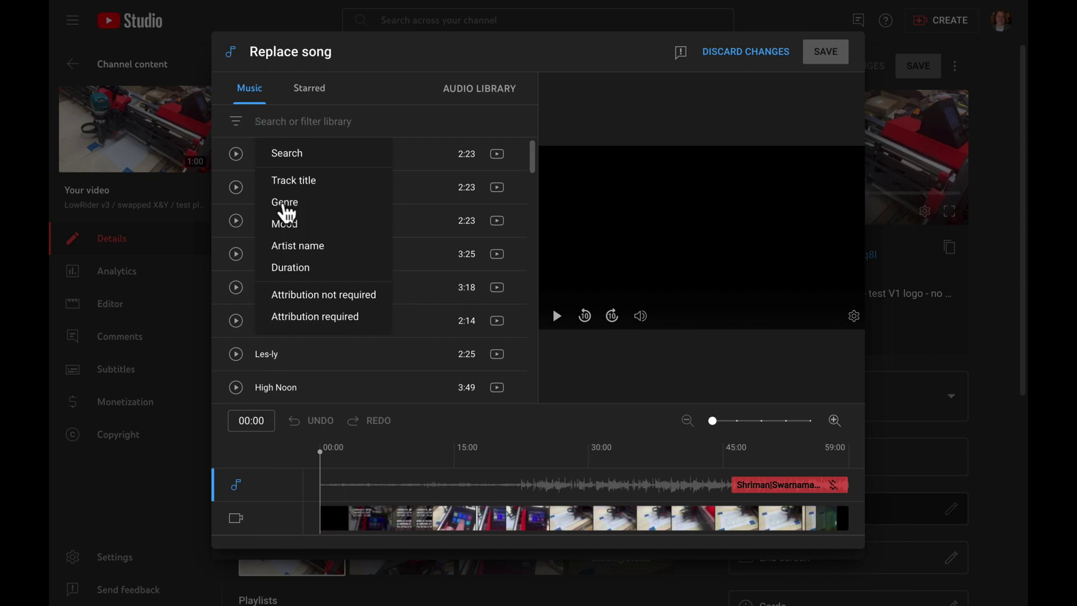
left_click(284, 203)
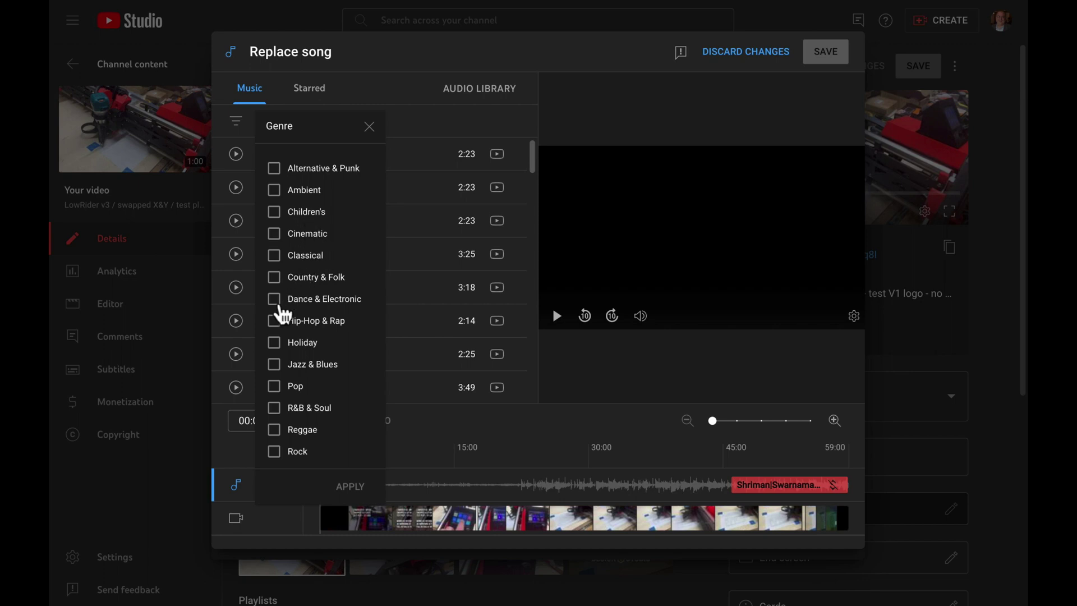
left_click(274, 300)
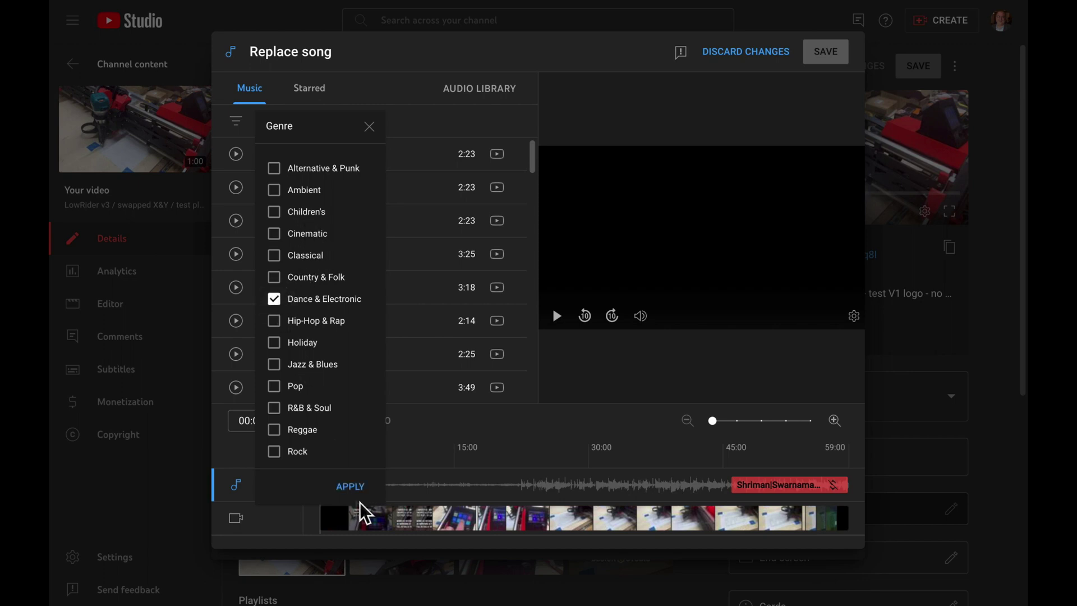
left_click(350, 486)
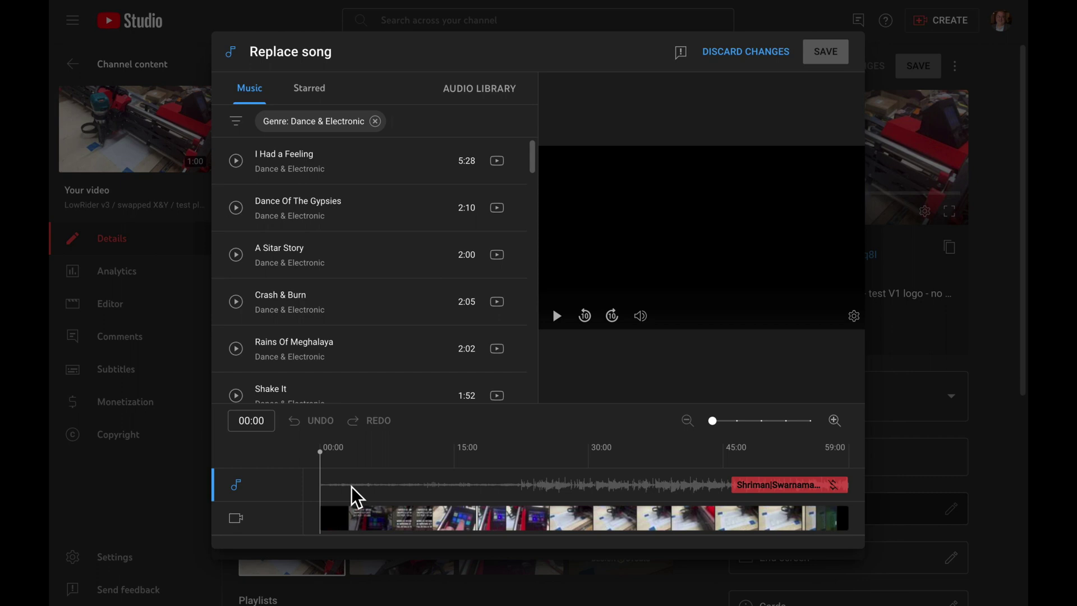
Step: Preview Rains Of Meghalaya and add it as the replacement track
mouse_move(252, 339)
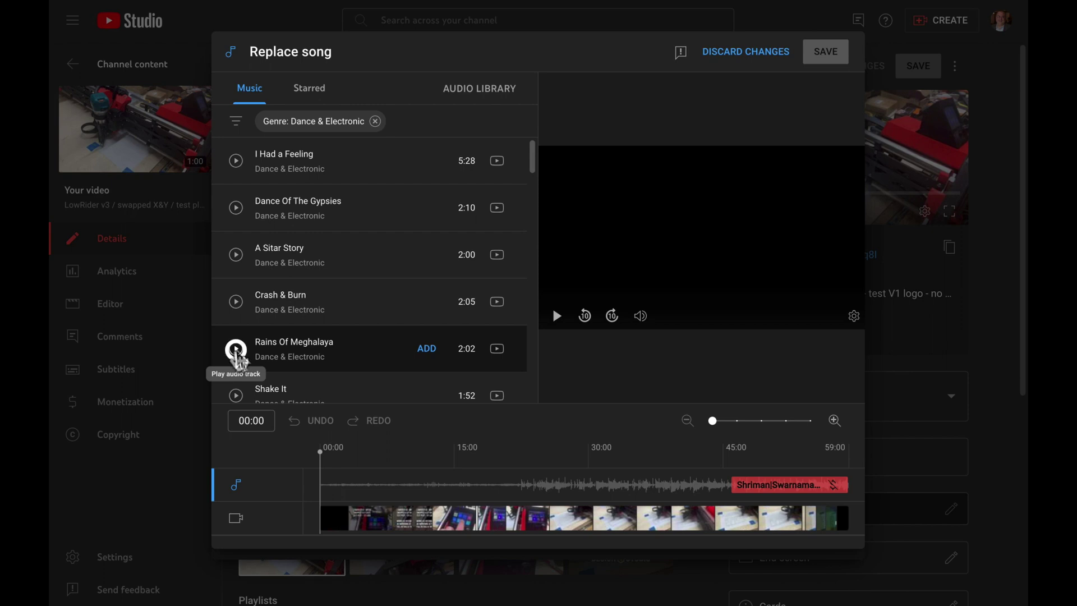
left_click(236, 349)
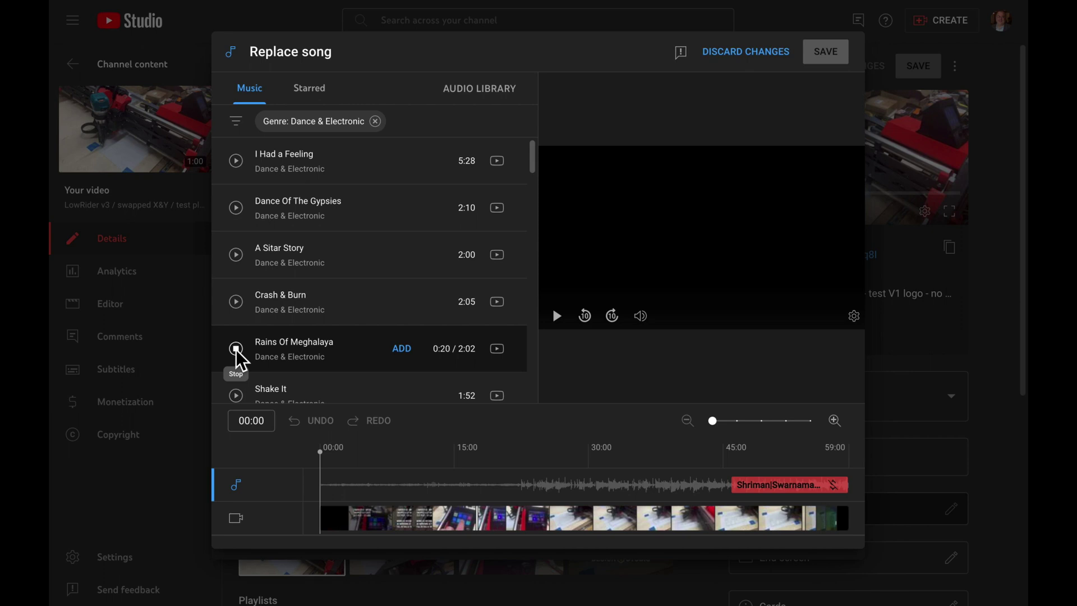
left_click(235, 349)
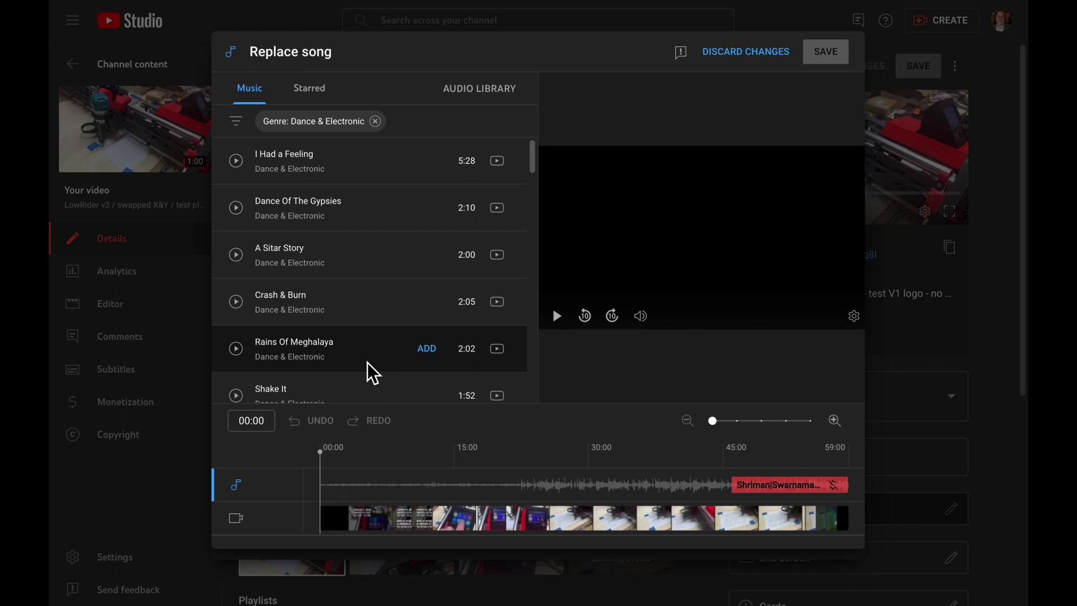
left_click(427, 349)
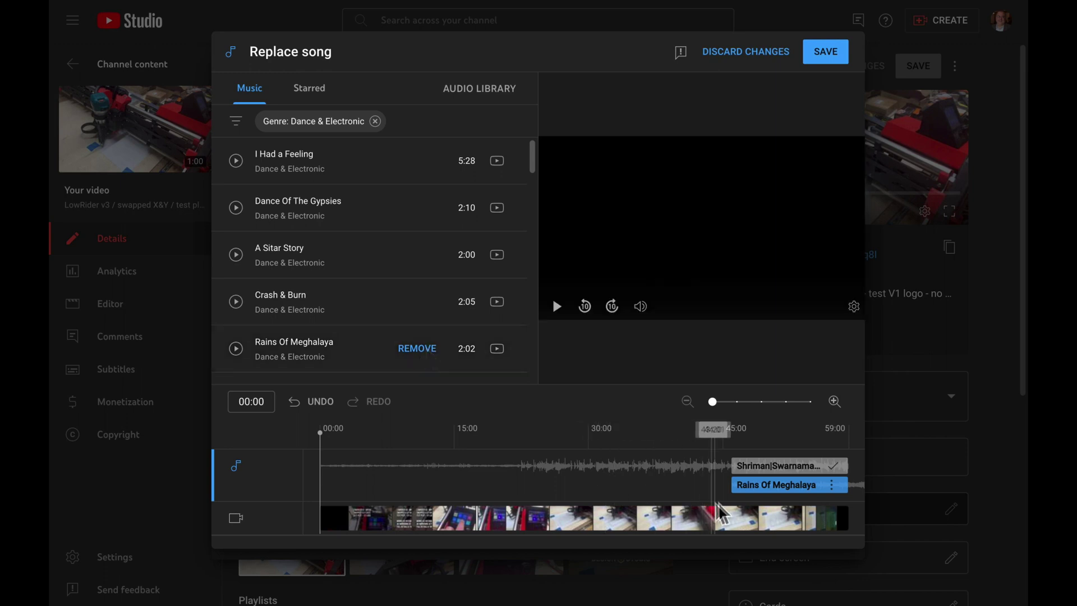
Step: Move Rains Of Meghalaya to 00:00, stretch it to the video's end, and play the preview
left_click_drag(734, 486, 673, 483)
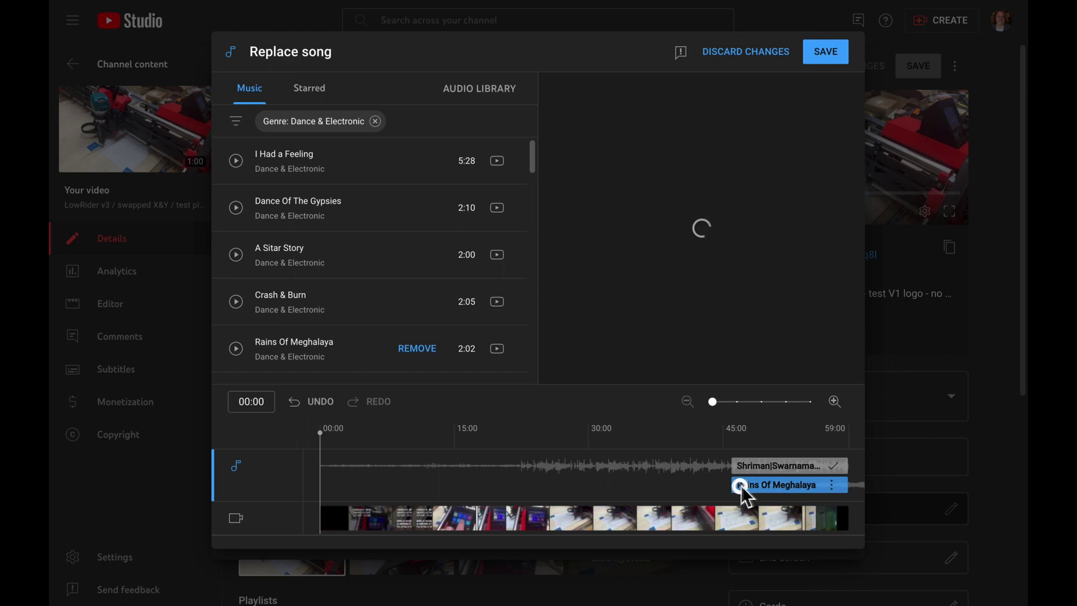
left_click_drag(741, 486, 308, 482)
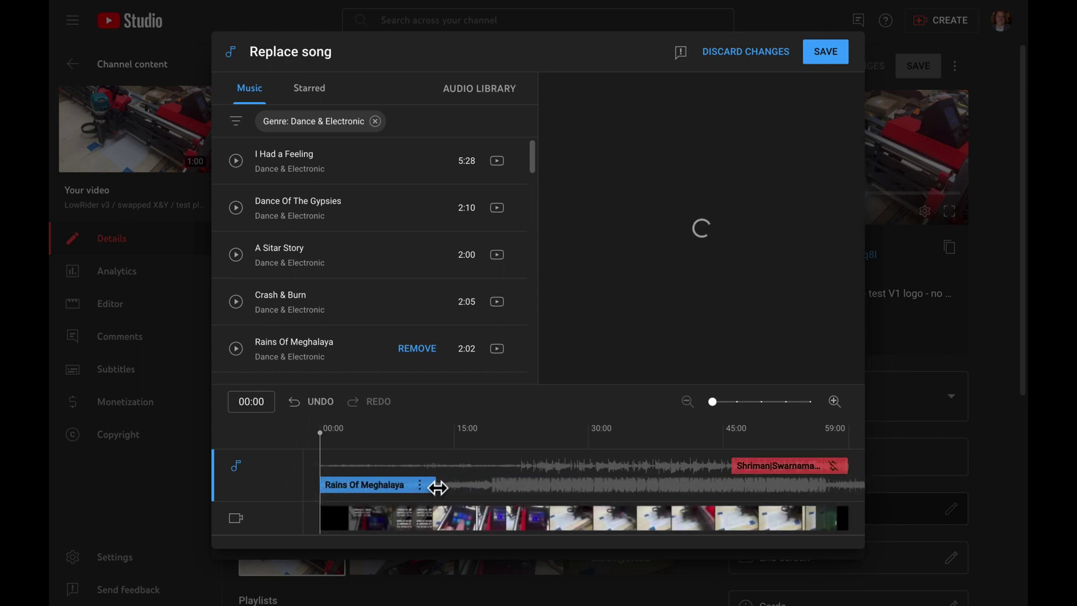
left_click_drag(435, 485, 858, 484)
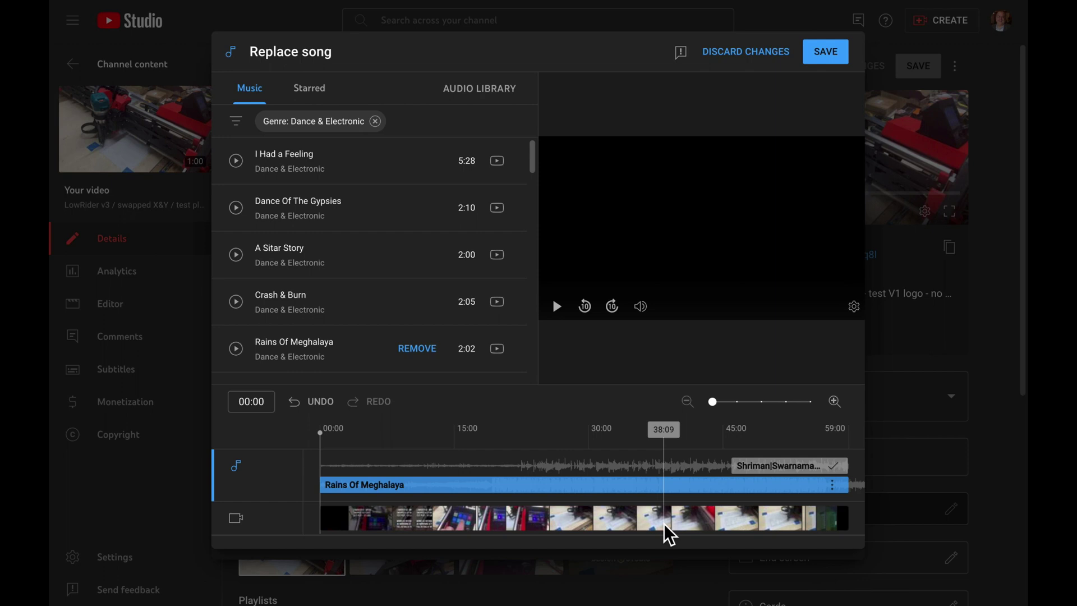
left_click(557, 305)
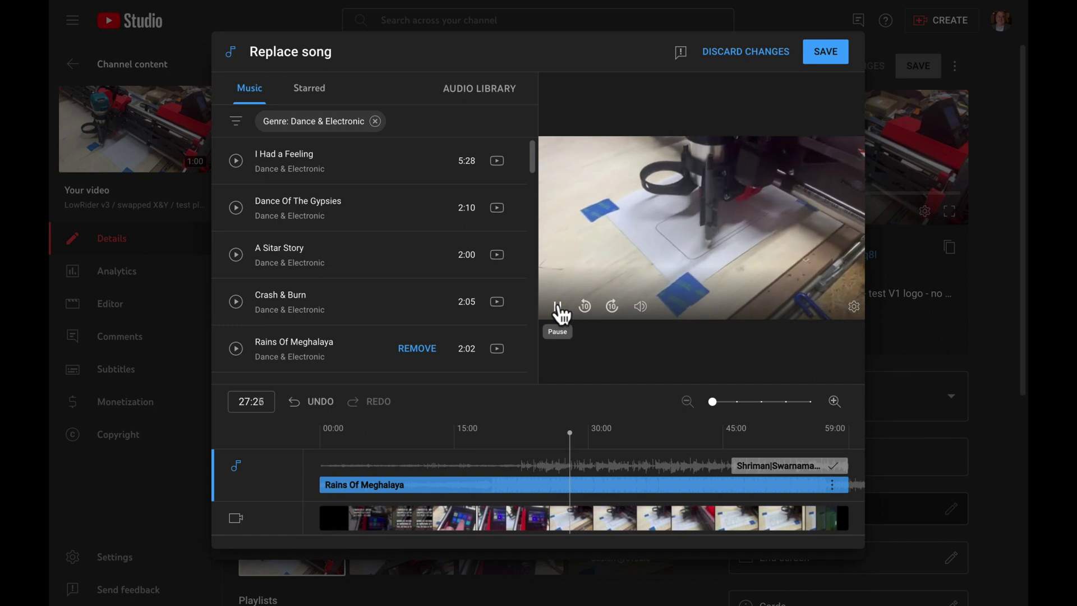
Step: Pause the preview and save the song replacement
left_click(557, 306)
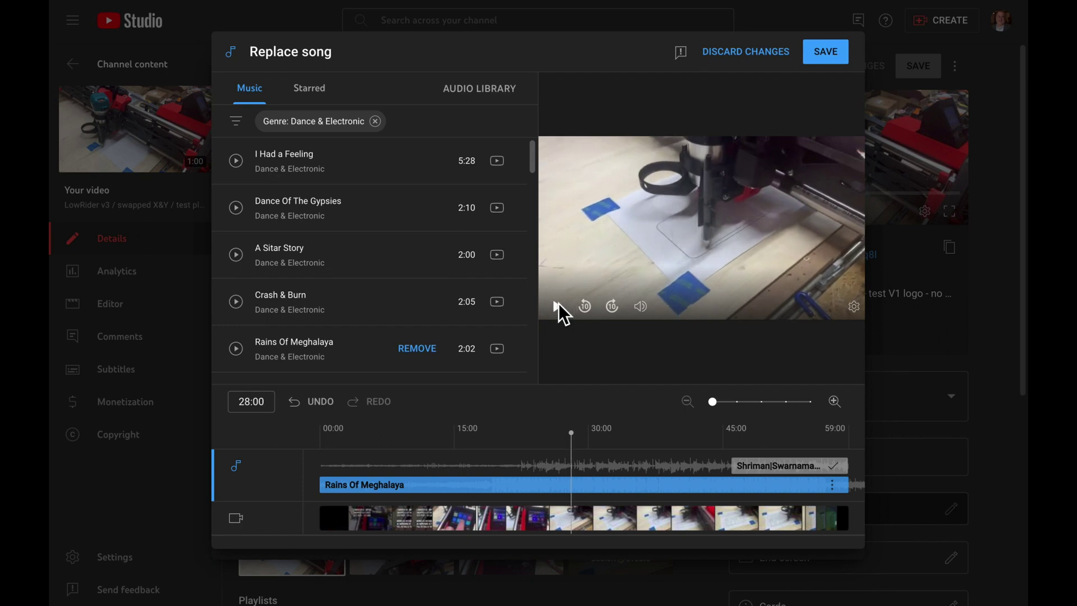
left_click(822, 52)
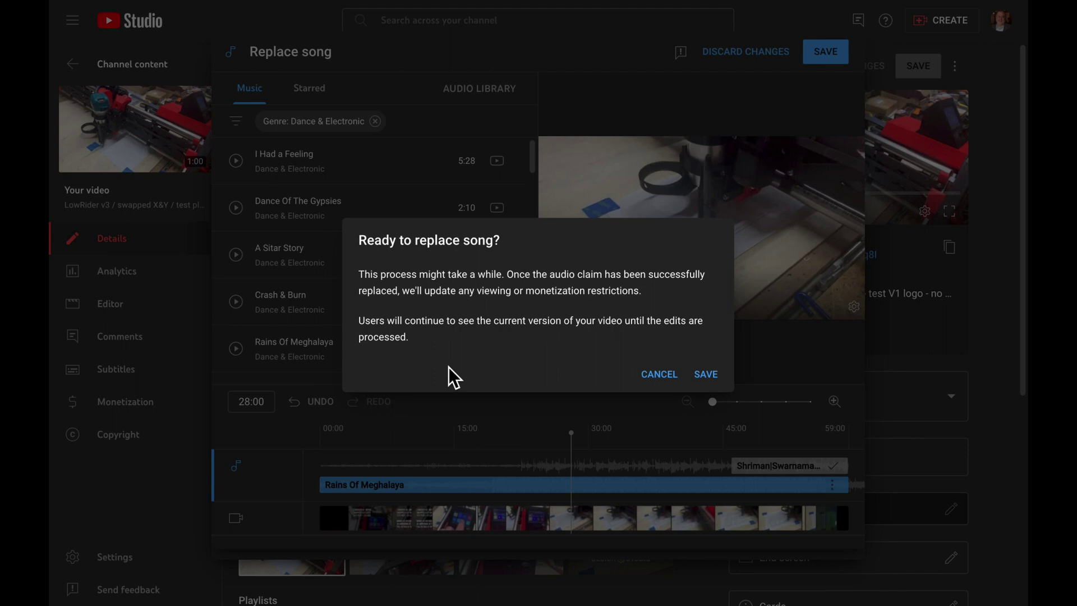
Step: Save the song replacement, close the Video copyright details, and go back from Channel content
left_click(702, 375)
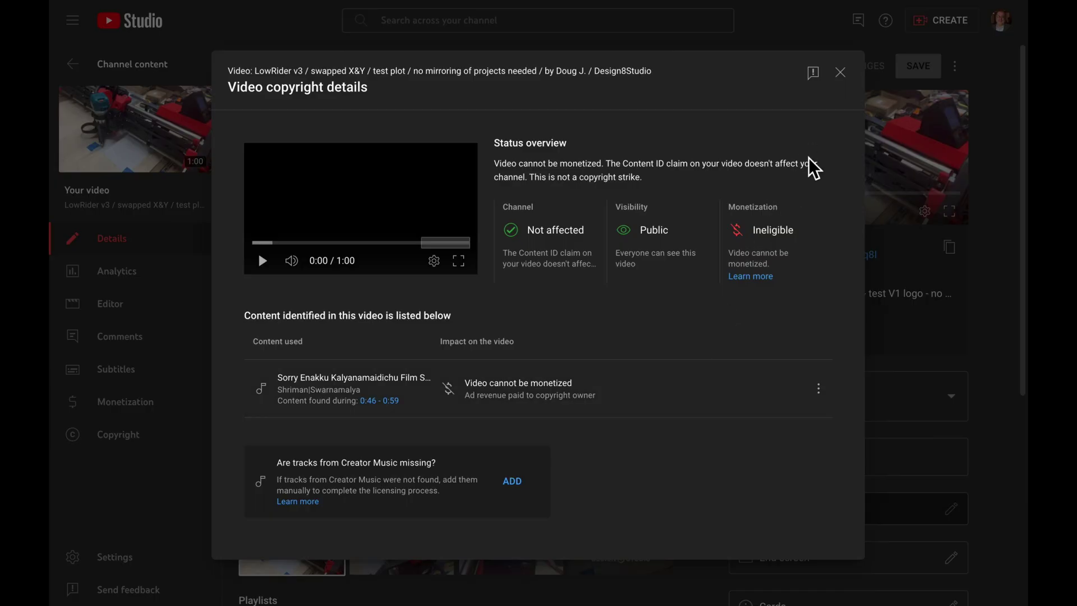
left_click(839, 73)
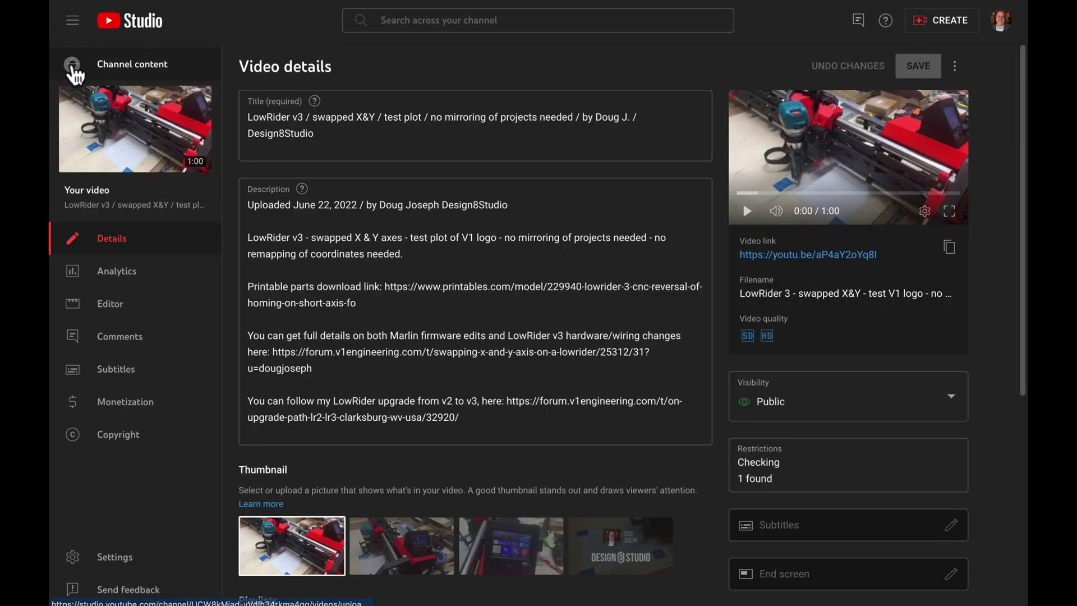
left_click(72, 64)
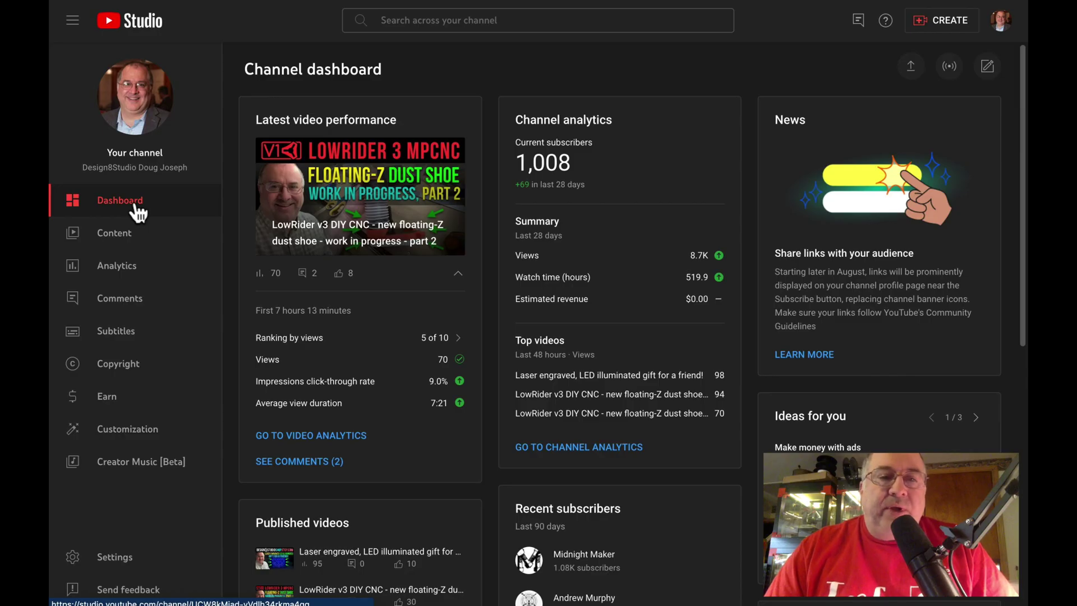
Step: Filter Channel content by Copyright to see the three restricted videos, then remove the filter
left_click(124, 238)
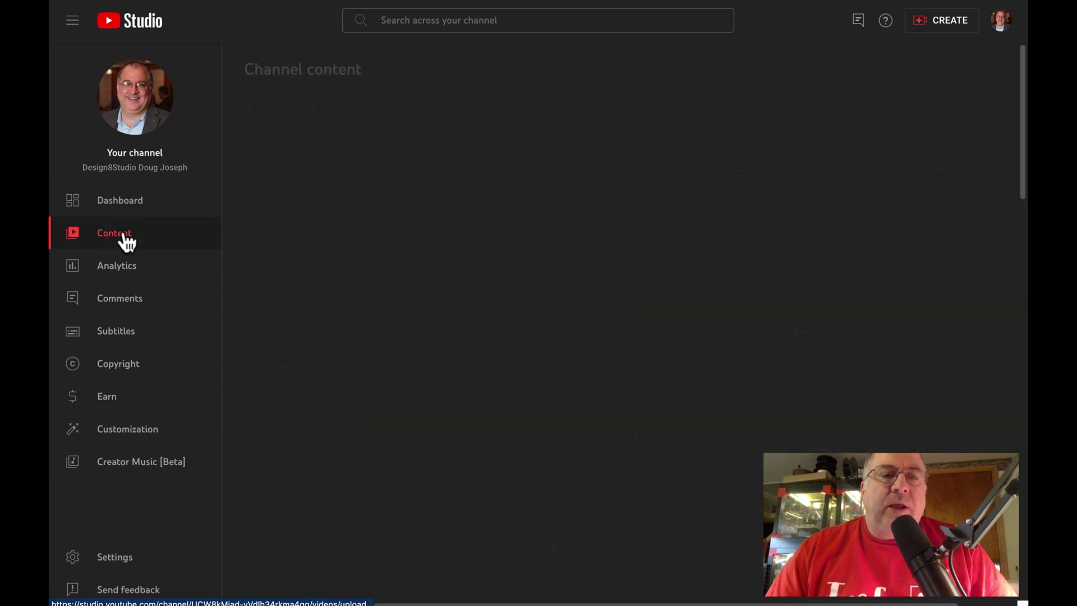
left_click(285, 141)
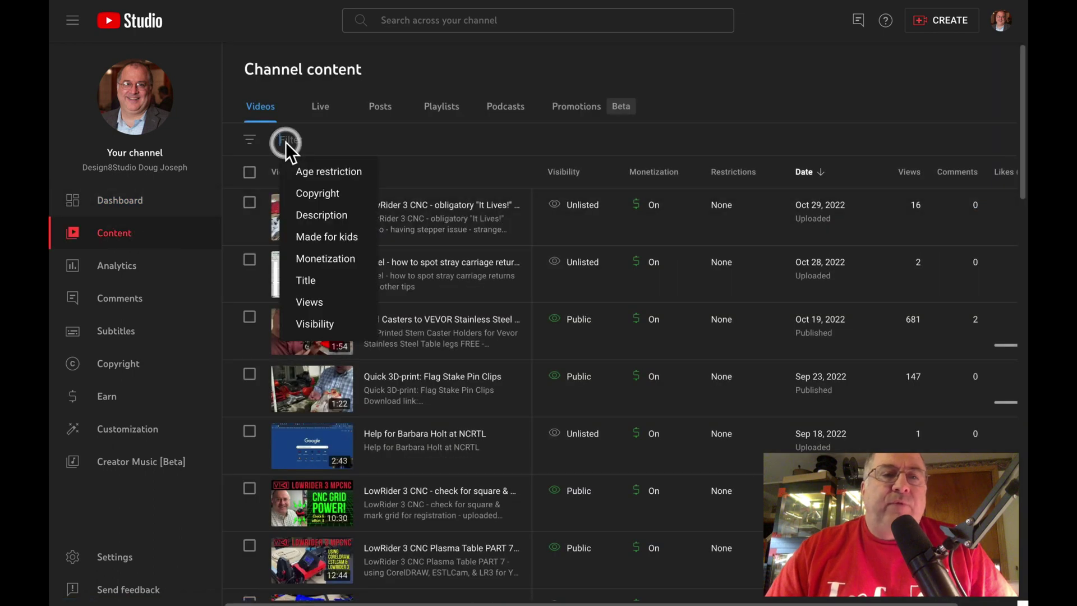
left_click(300, 195)
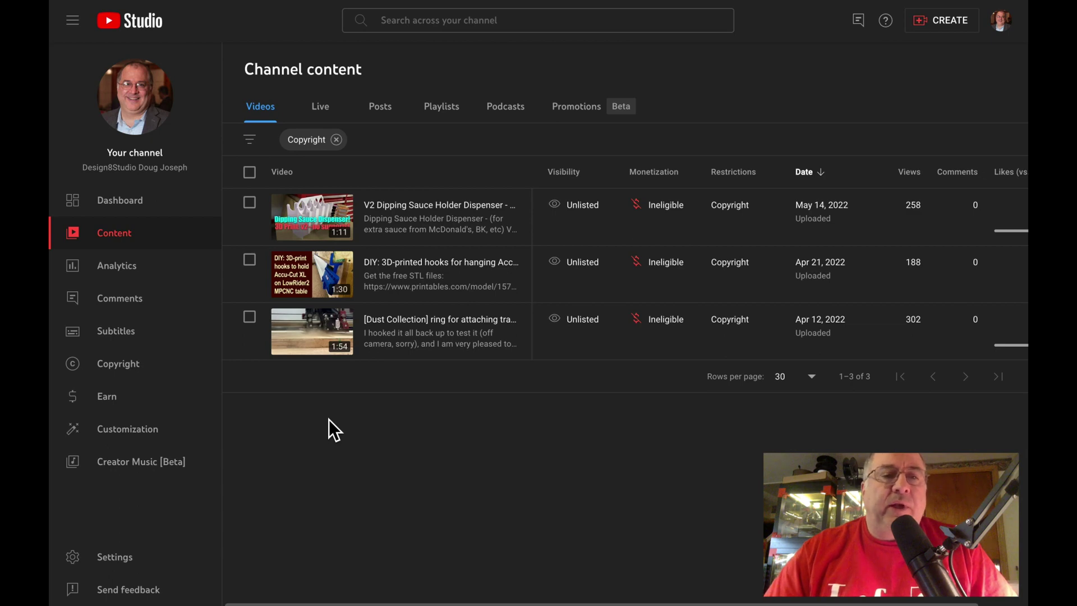
left_click(337, 139)
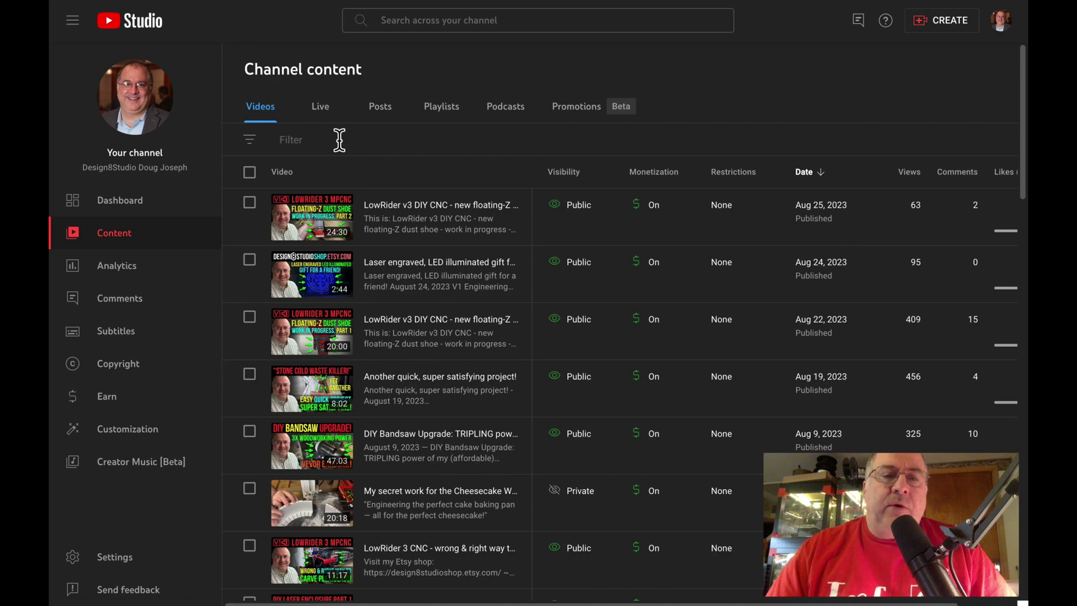
Step: Page through the video list to the Jun 22, 2022 LowRider v3 video and open it
scroll(392, 437, "down", 1)
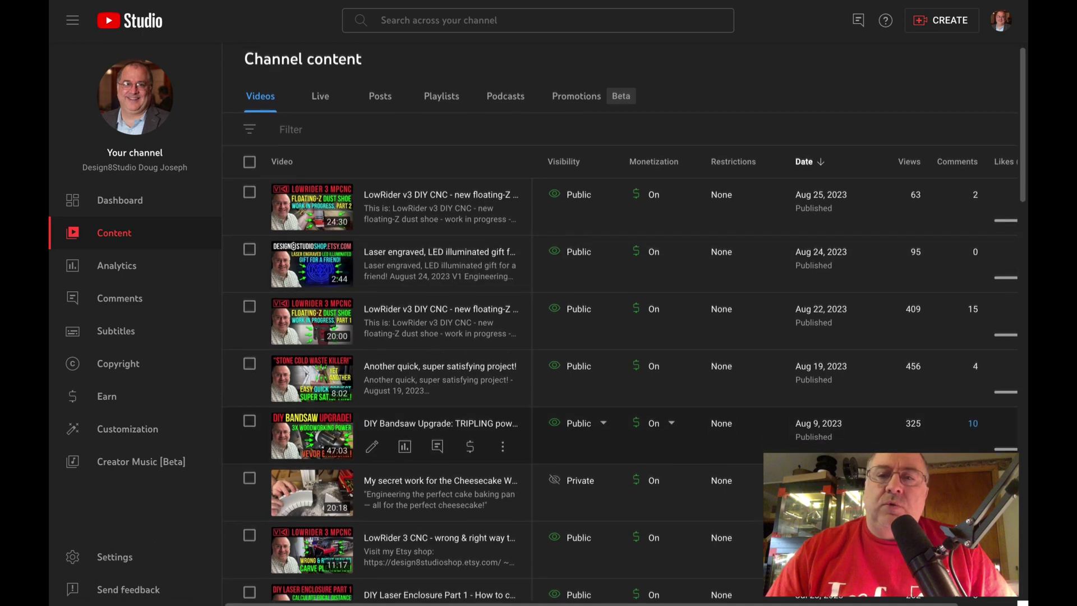
scroll(393, 437, "down", 15)
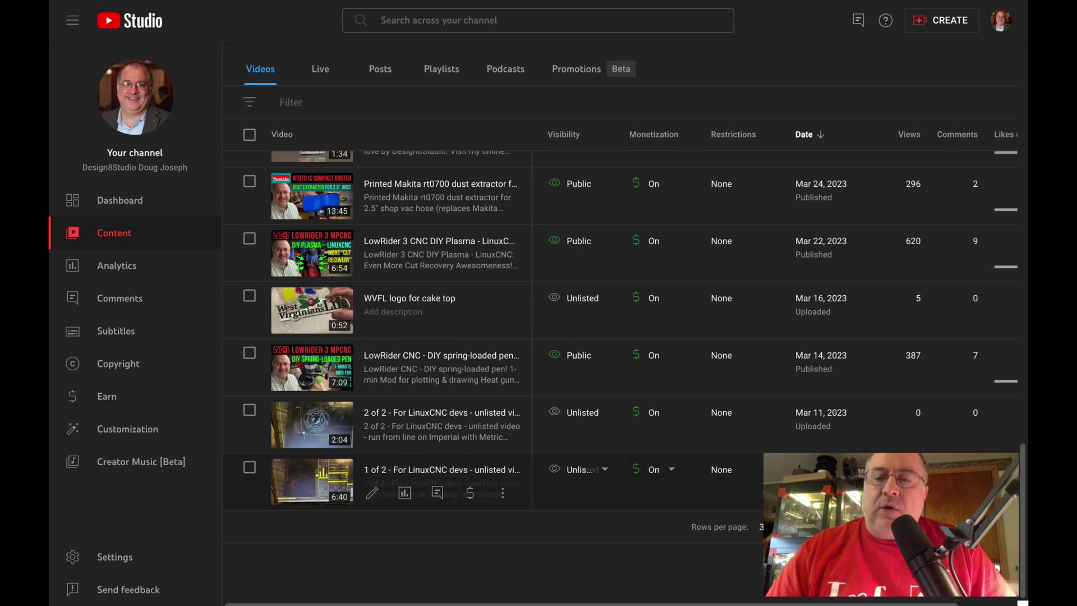
left_click(973, 526)
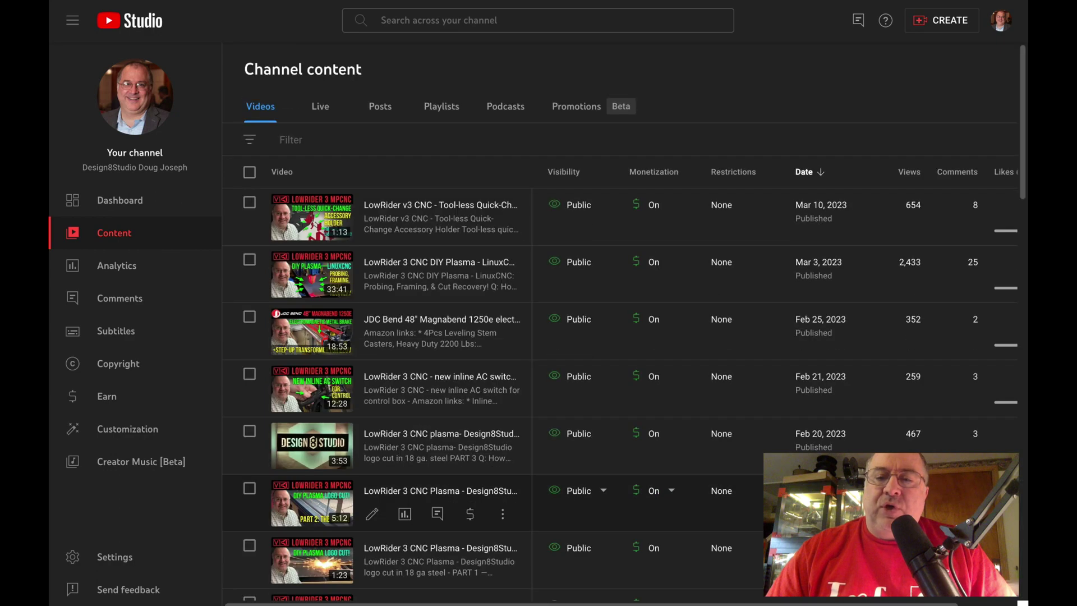
scroll(393, 437, "down", 15)
left_click(973, 526)
scroll(522, 295, "down", 3)
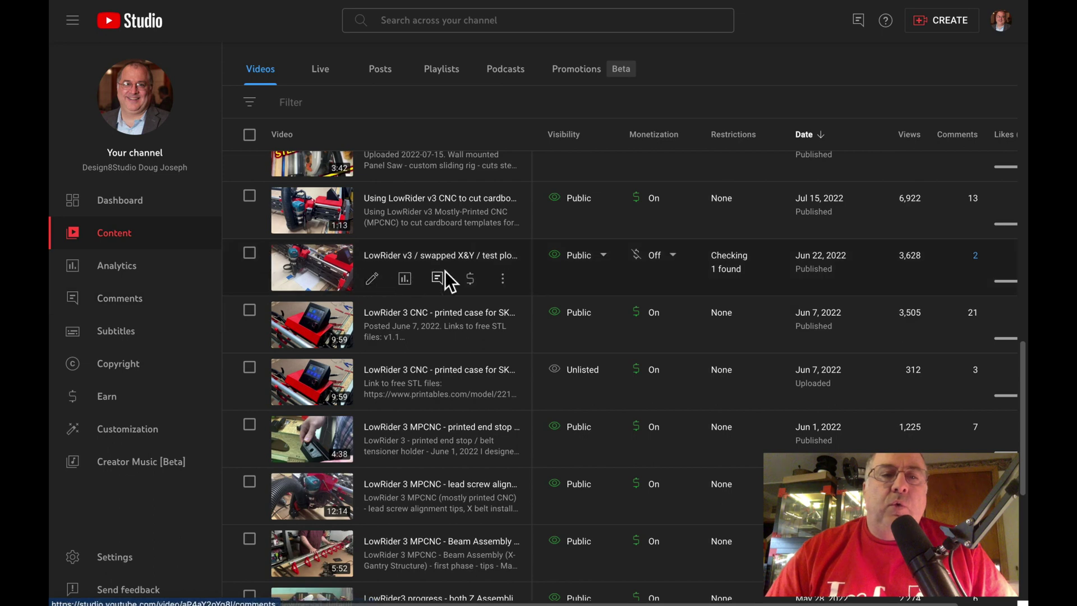
left_click(372, 278)
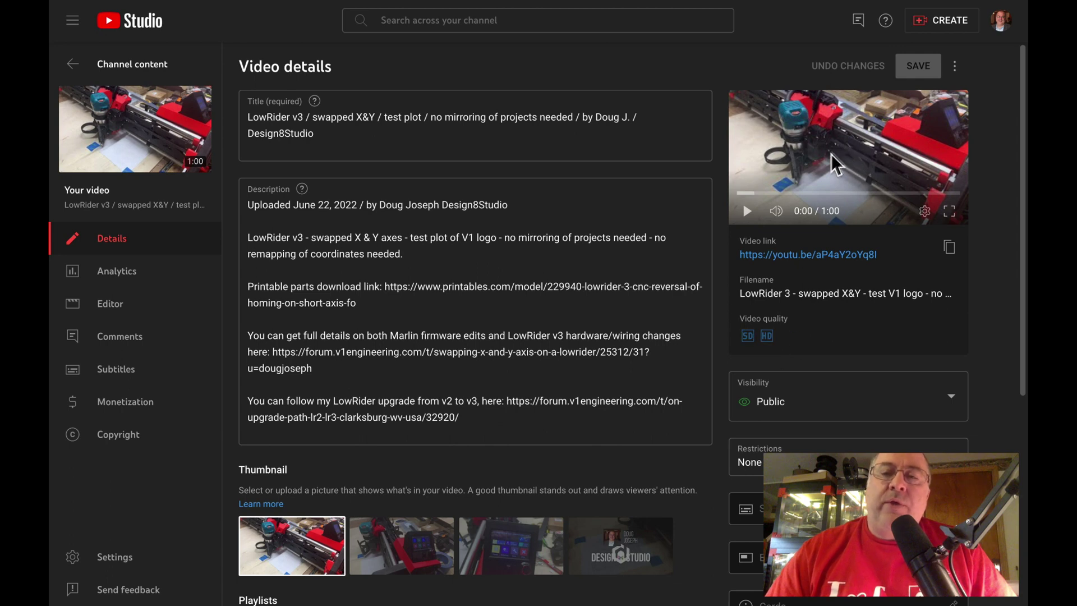
Step: Play and pause the LowRider v3 preview, then check Restrictions shows None (license added)
left_click(748, 212)
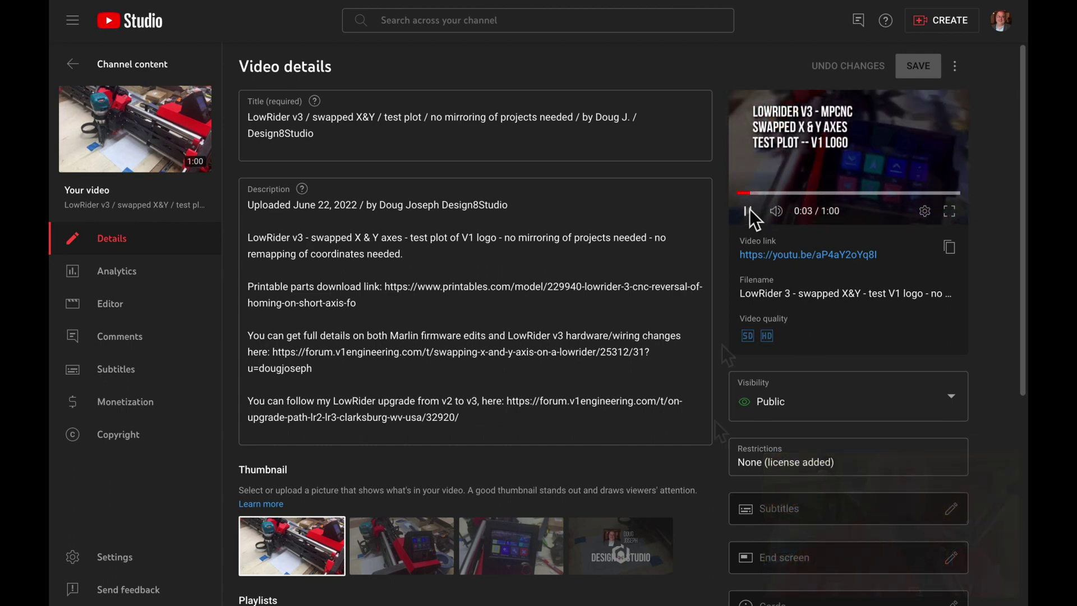
left_click(749, 211)
mouse_move(951, 467)
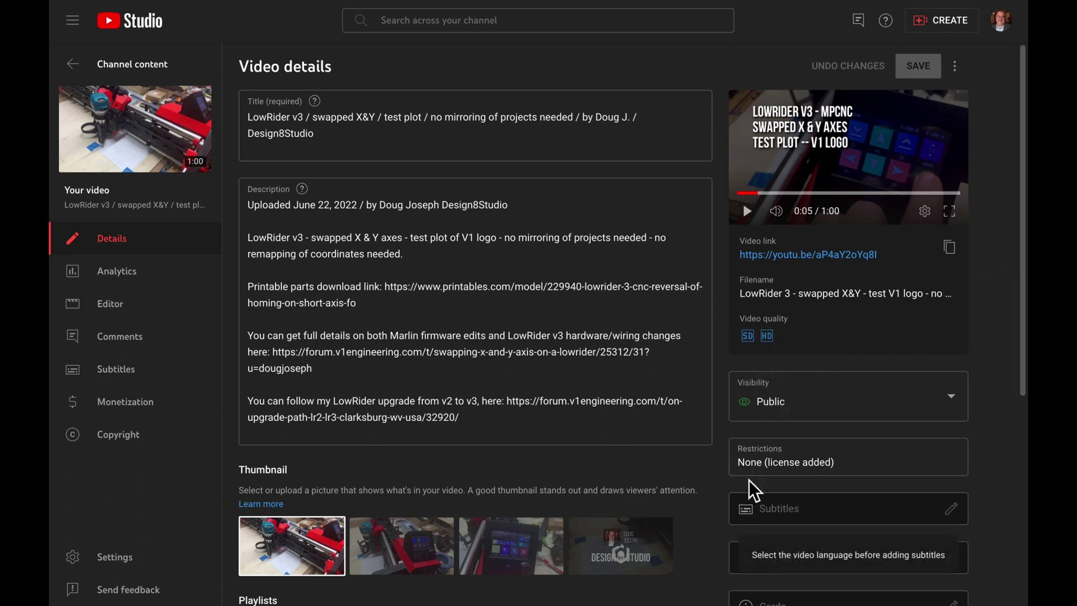
mouse_move(754, 465)
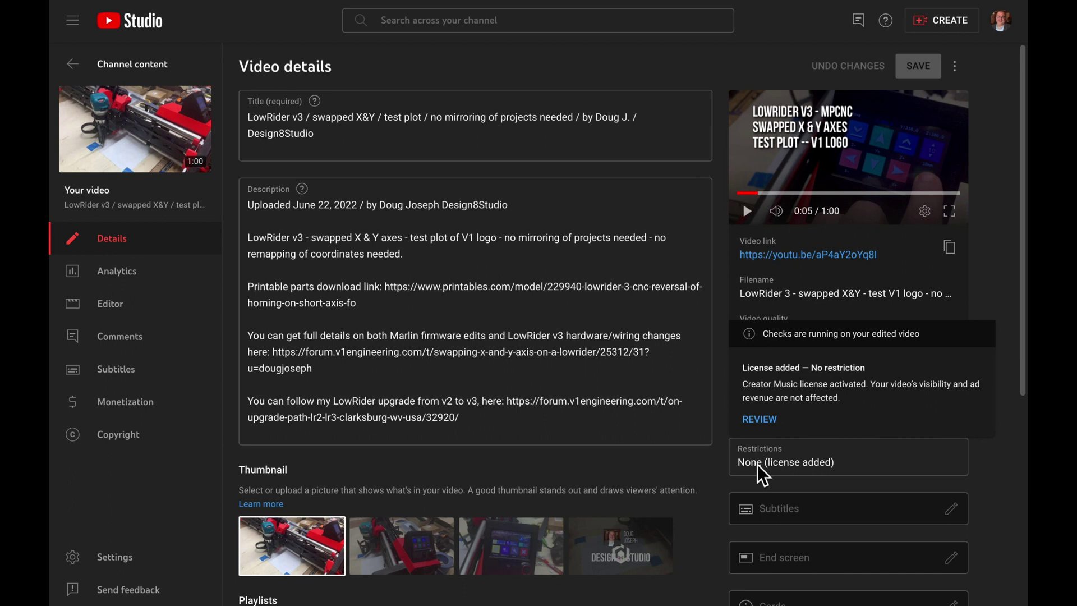